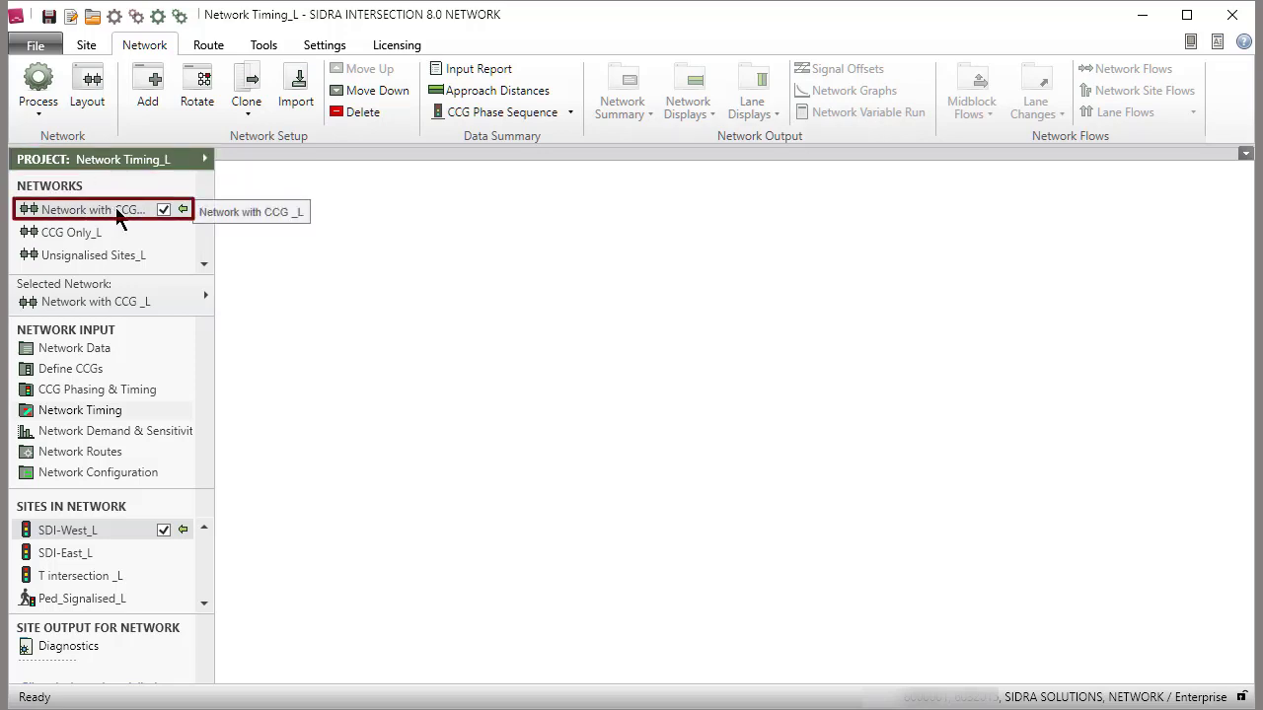
# - Show the Network Timing coordination table for Network with CCG _L, with Interchange as reference
pyautogui.click(85, 90)
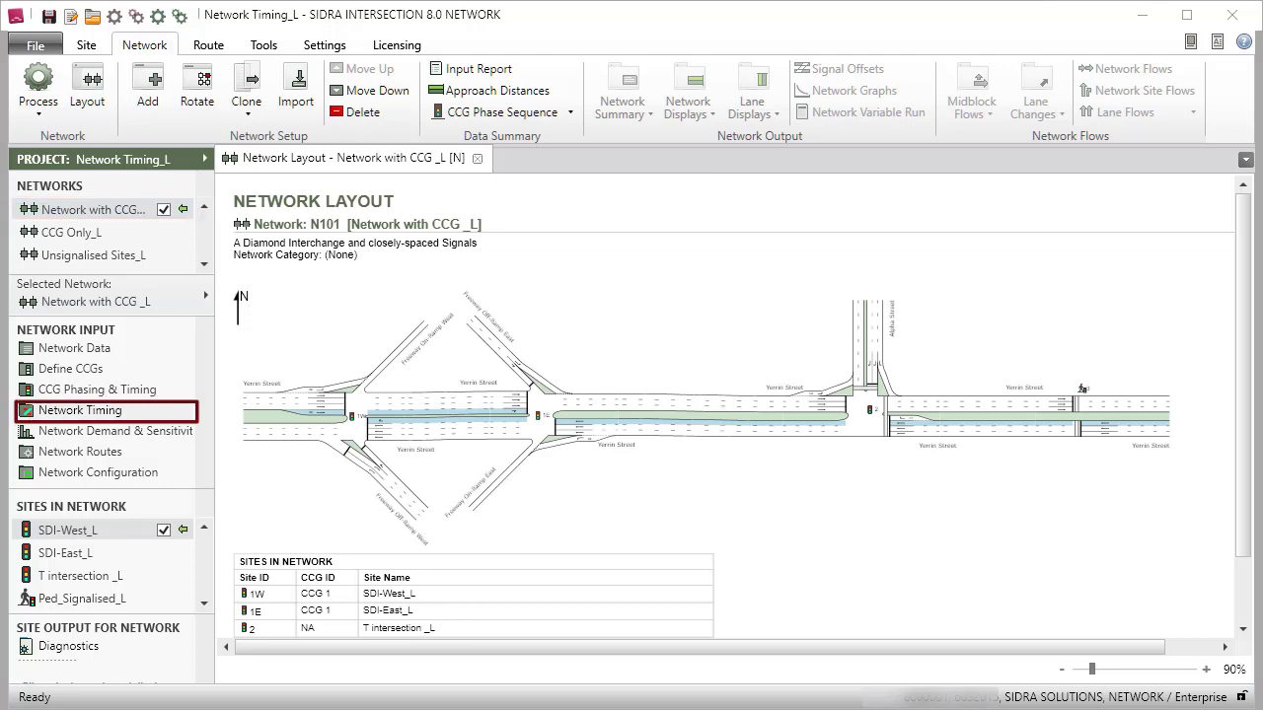
pyautogui.click(93, 414)
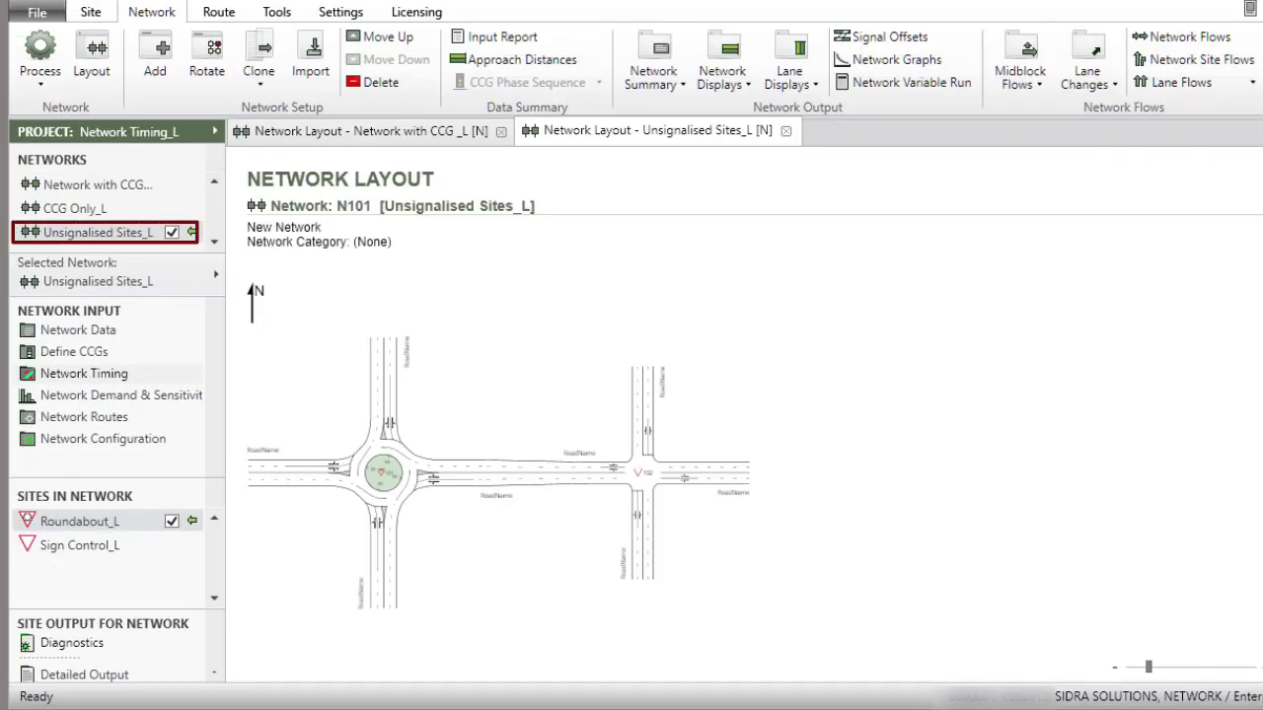
pyautogui.click(46, 373)
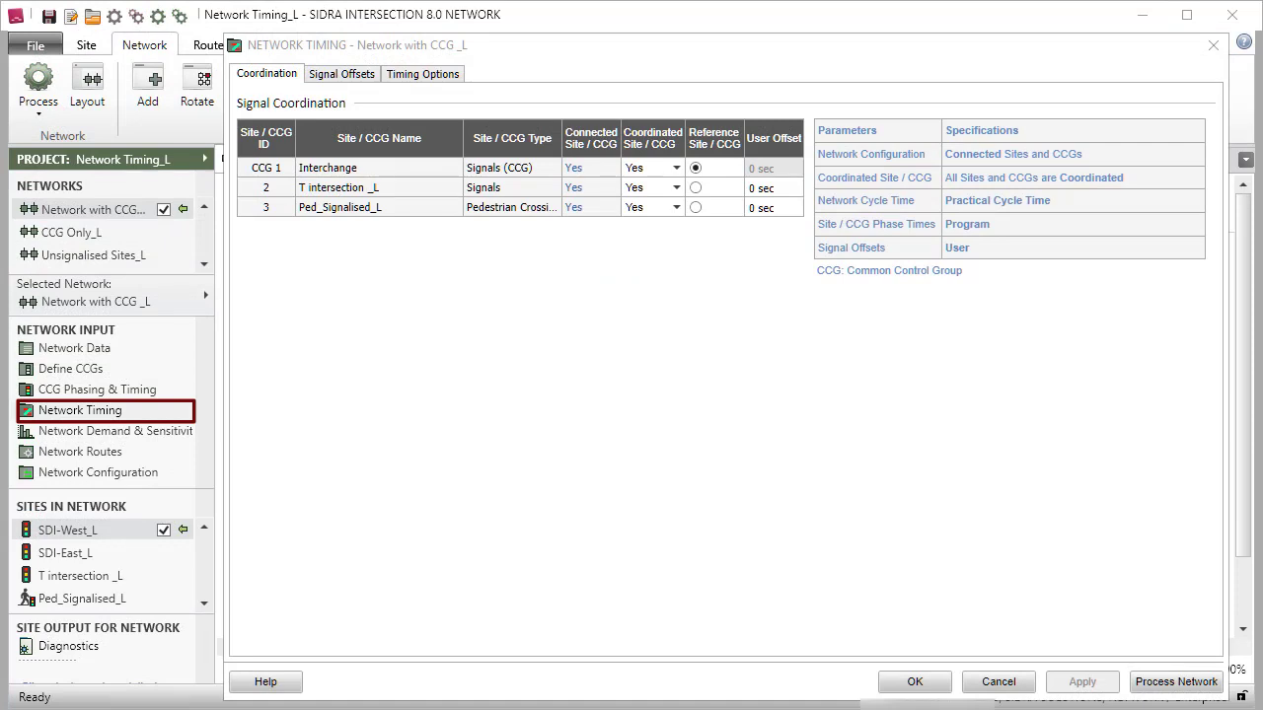
pyautogui.click(343, 71)
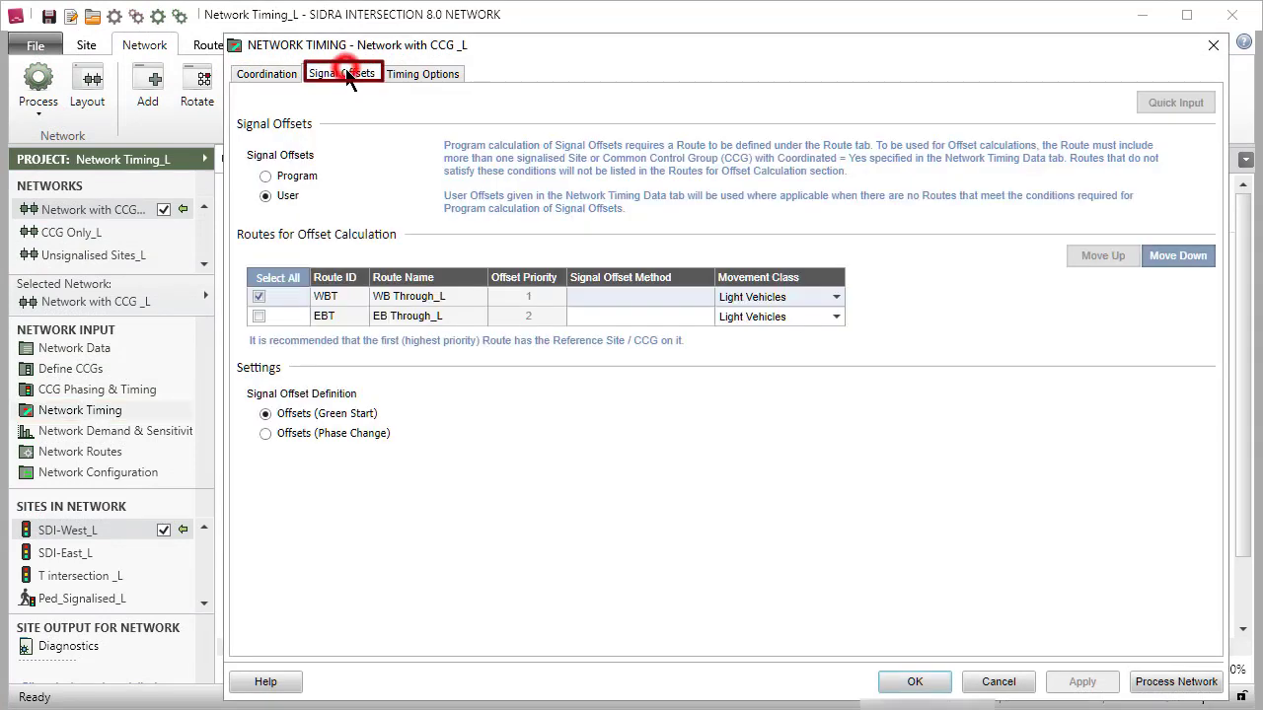
pyautogui.click(432, 75)
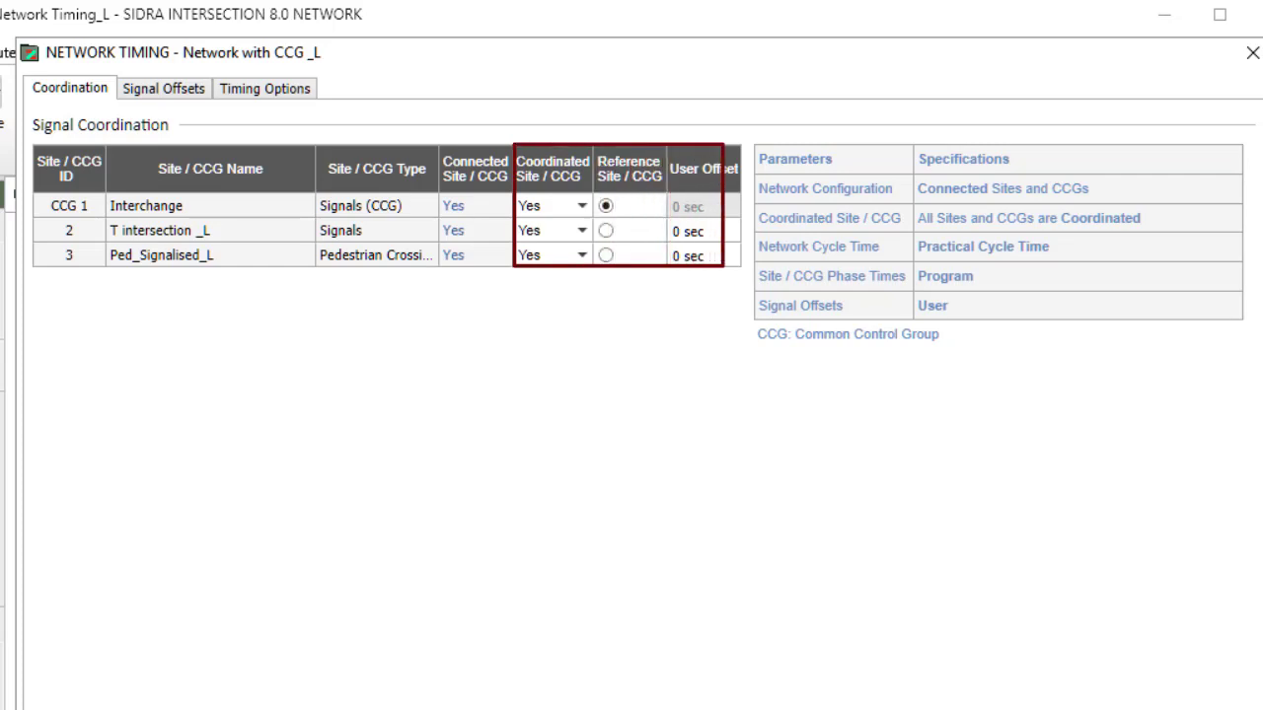
pyautogui.click(702, 231)
# - Enter user offsets of 10 sec and 20 sec, keeping Ped_Signalised_L coordinated
pyautogui.write('10')
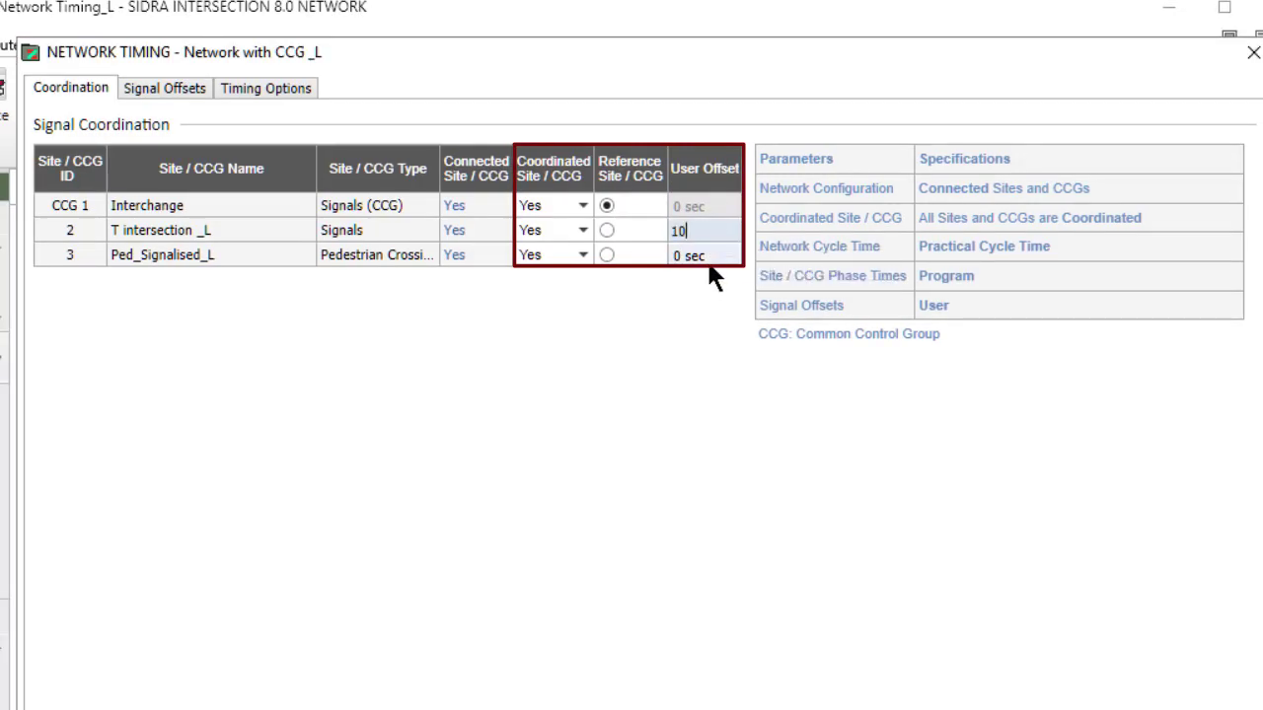
pyautogui.write('2')
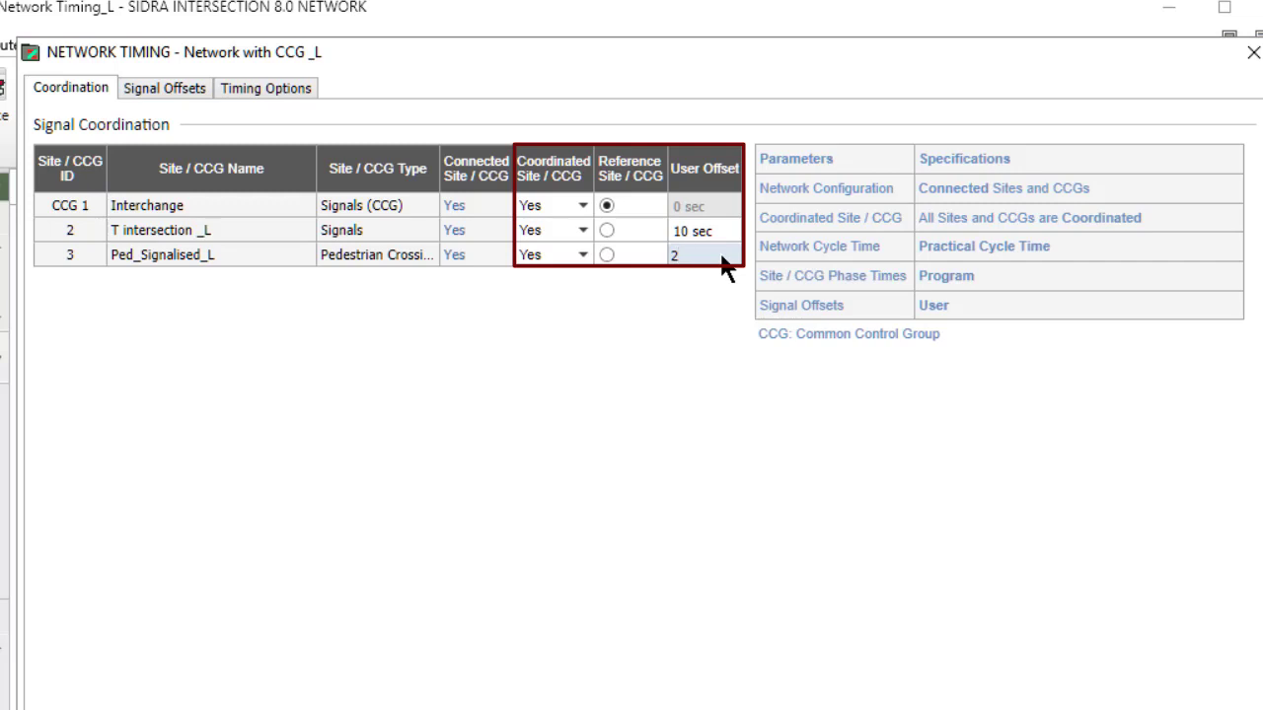
pyautogui.write('0')
pyautogui.press('Return')
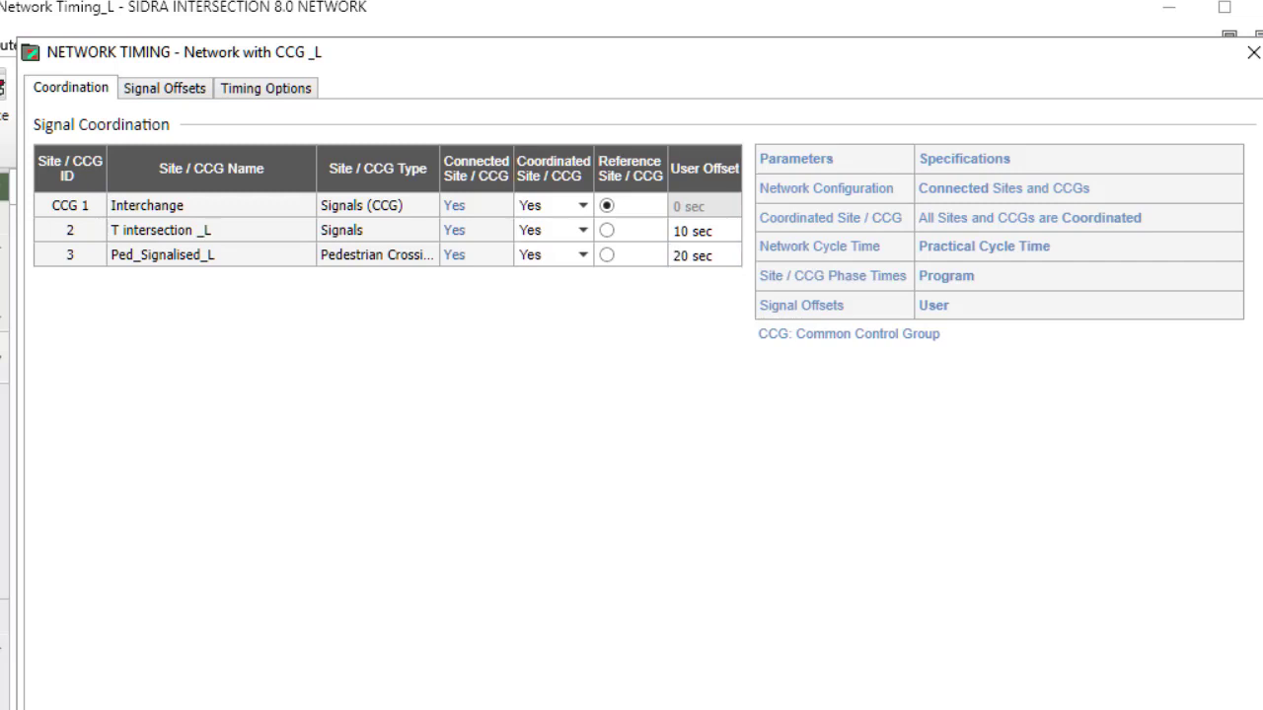
pyautogui.click(579, 252)
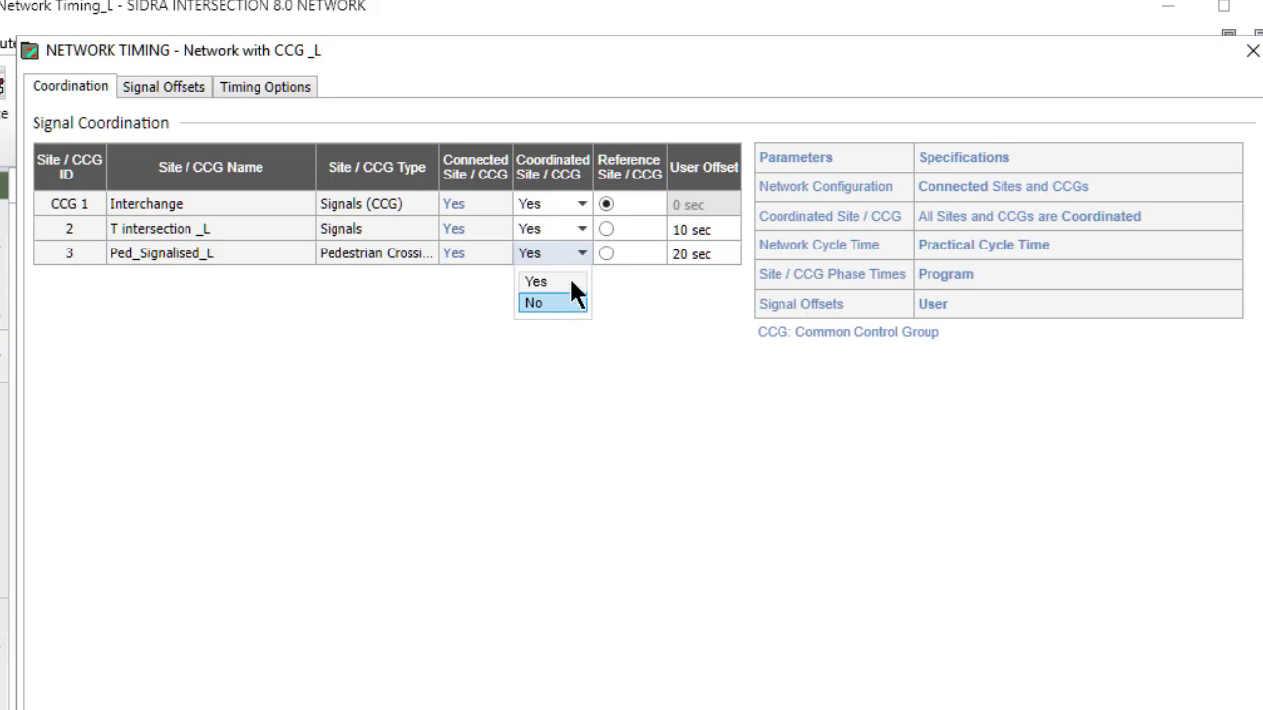
pyautogui.click(549, 253)
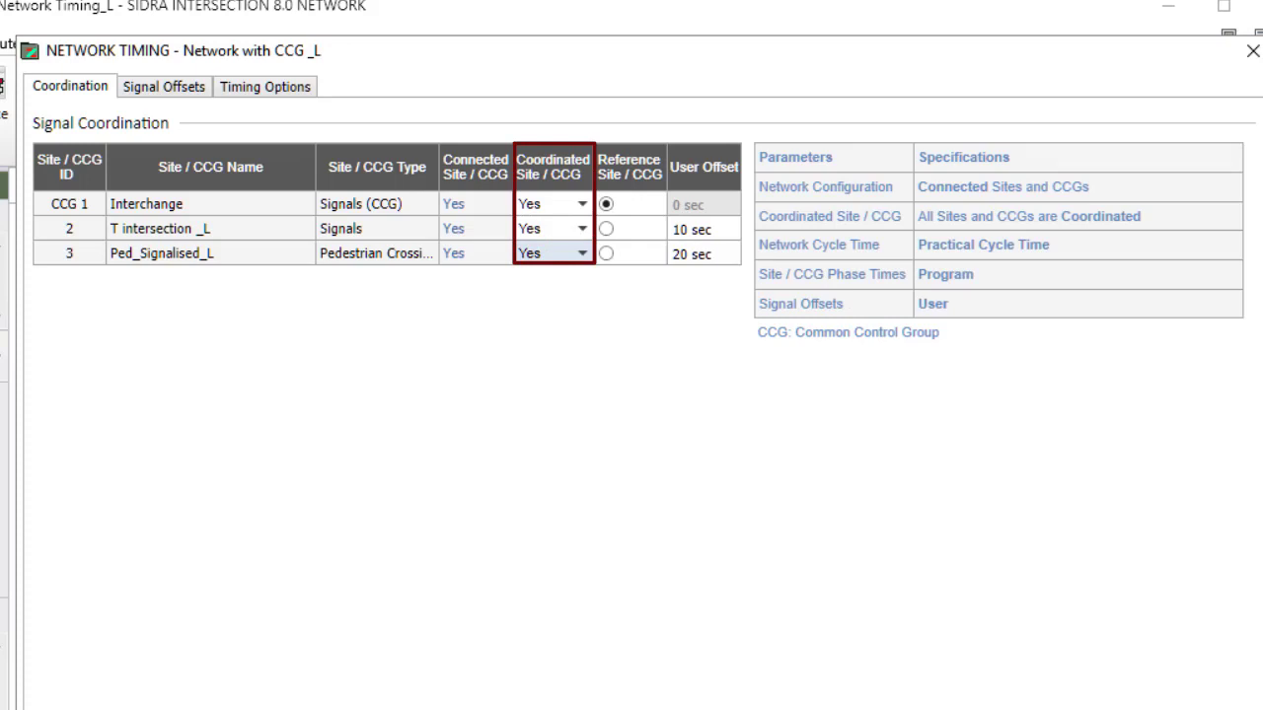
# - Glance at the network cycle time options, then return to the signal coordination table
pyautogui.click(266, 87)
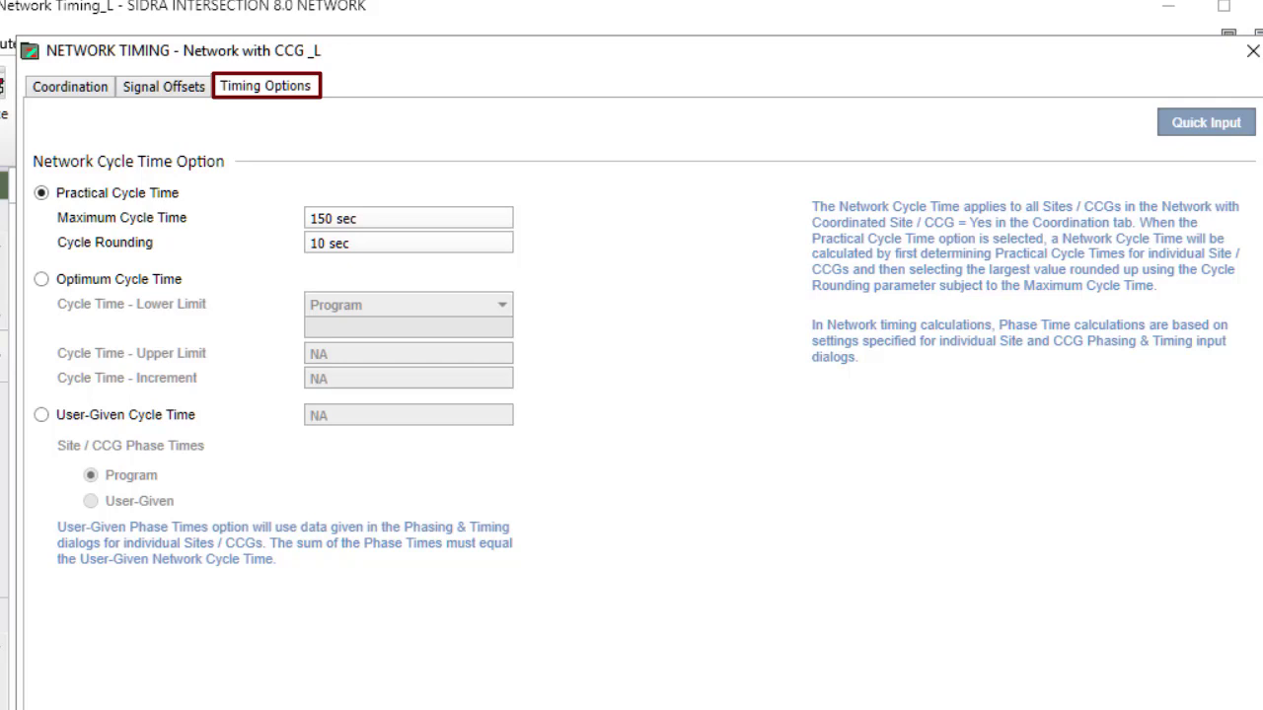
pyautogui.click(69, 87)
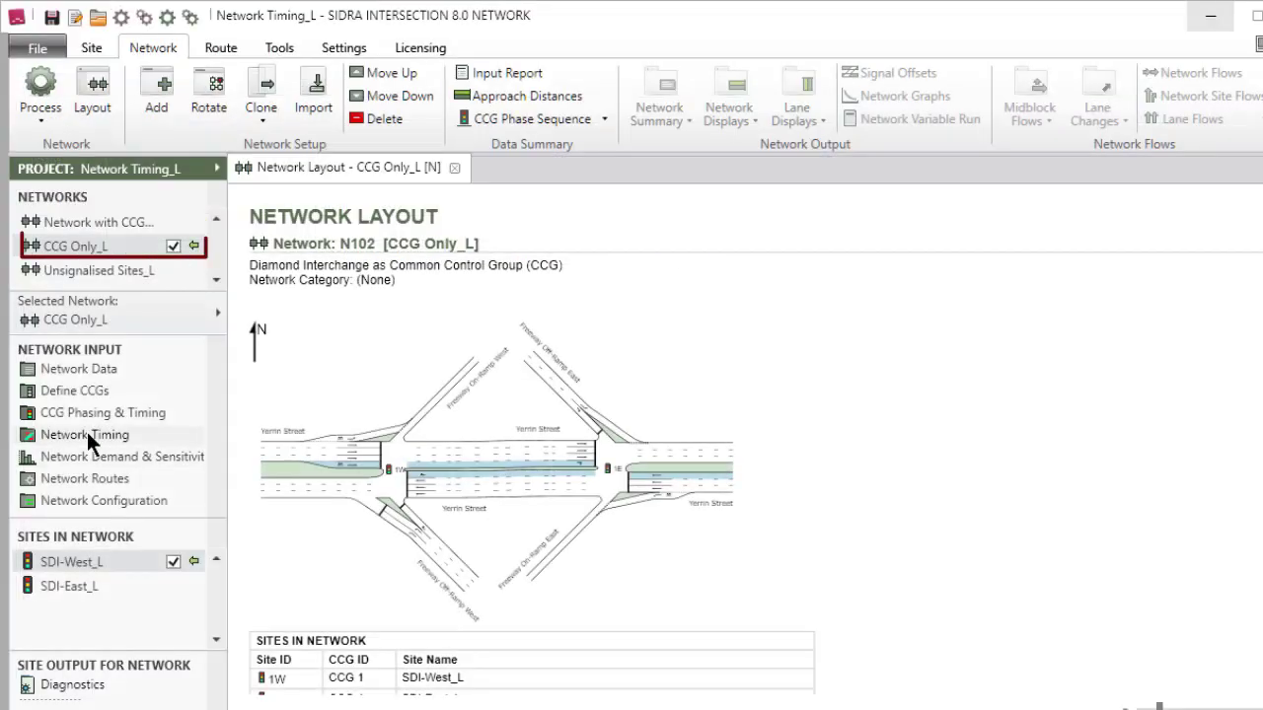
# - Review the Network Timing settings of CCG Only_L, then switch to the site-level input commands
pyautogui.click(88, 435)
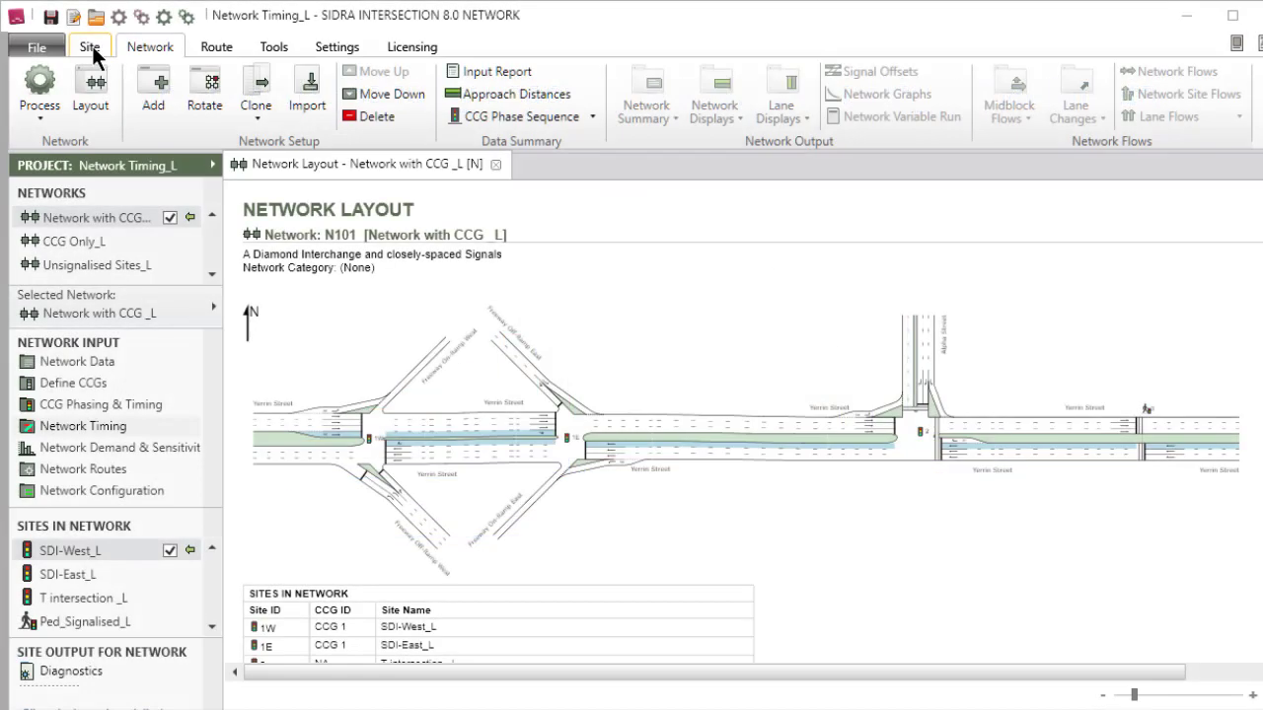
pyautogui.click(91, 48)
# - View the vehicle movement signal settings, then set Ped_Signalised_L's Coordinated Site/CCG back to Yes
pyautogui.click(150, 619)
pyautogui.click(378, 49)
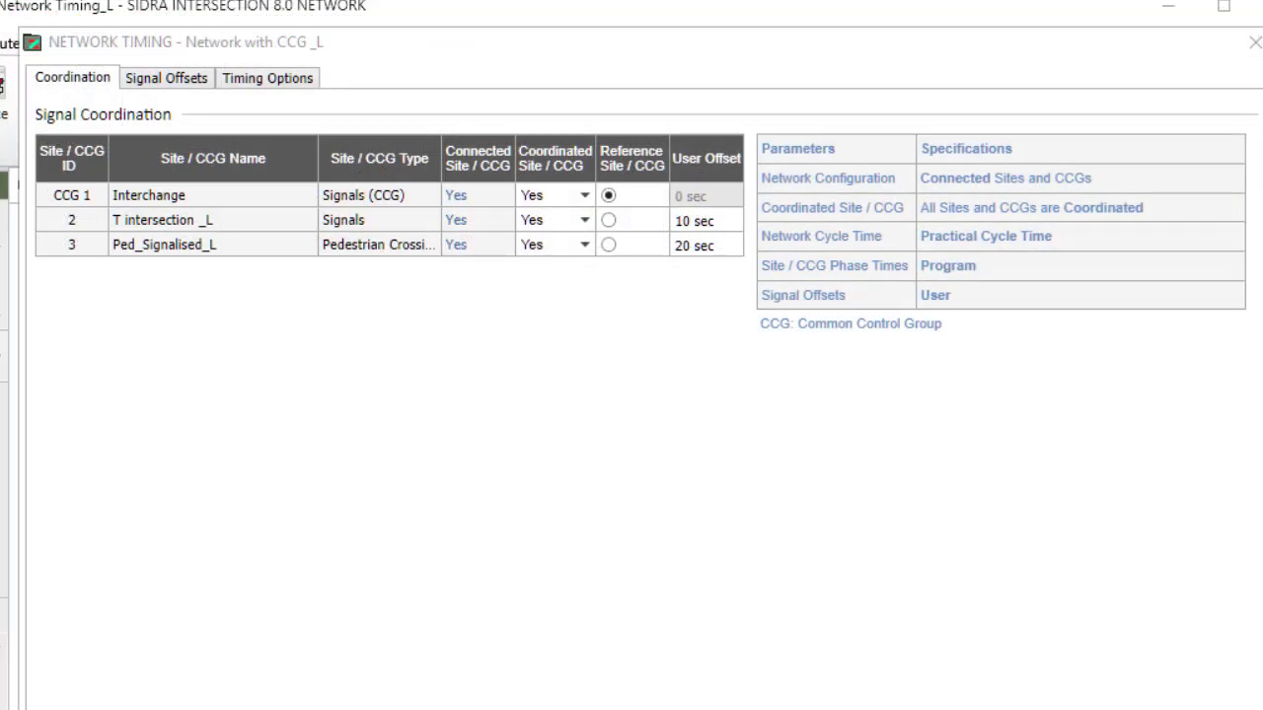
pyautogui.click(584, 245)
pyautogui.click(554, 294)
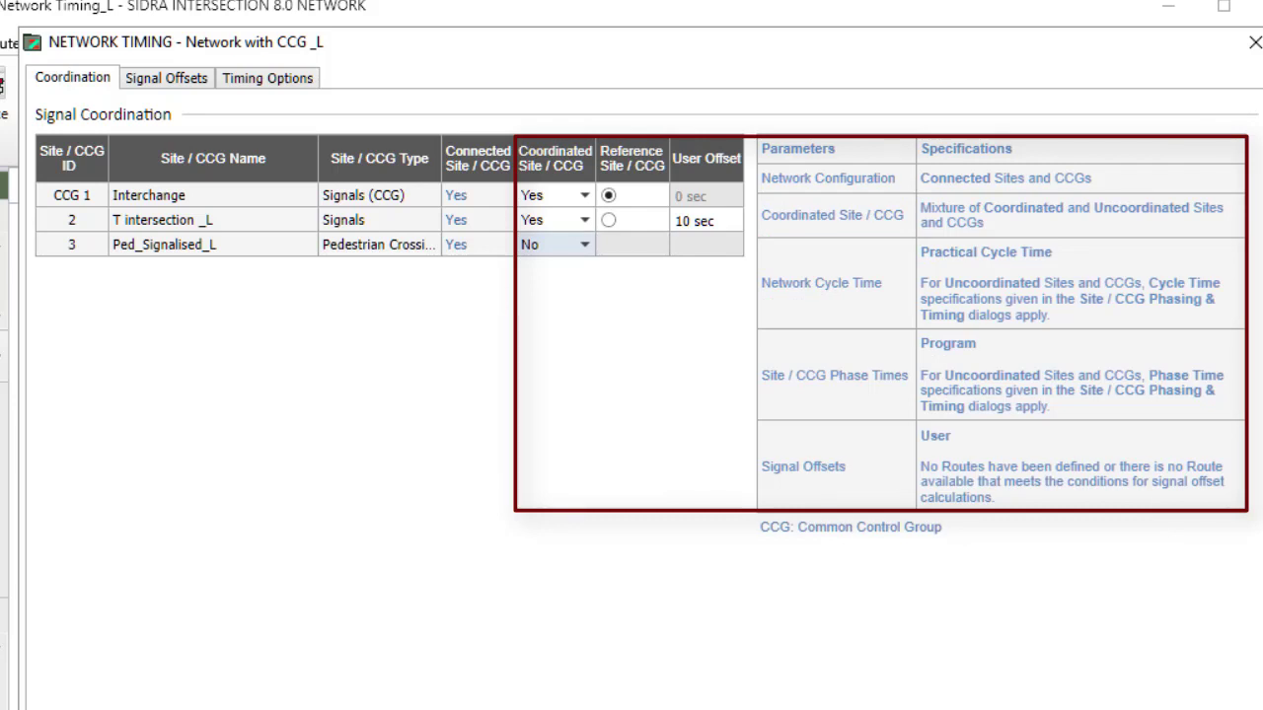
pyautogui.click(584, 245)
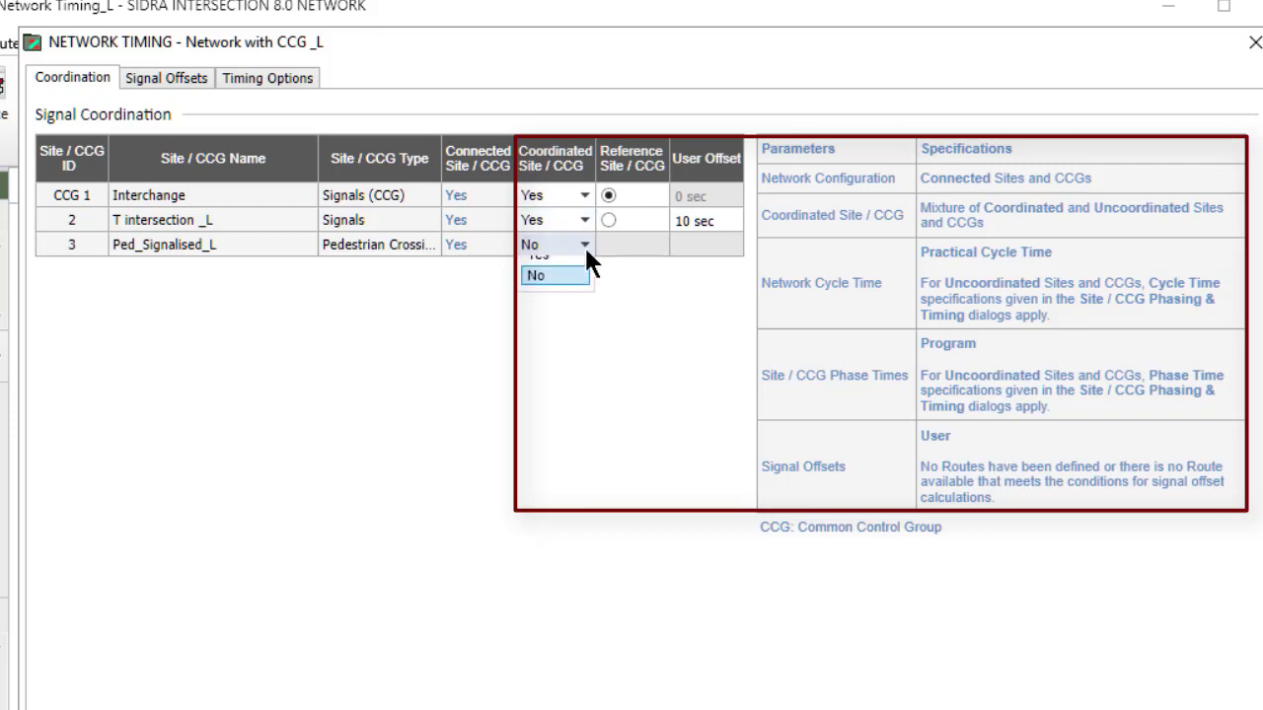
pyautogui.click(574, 268)
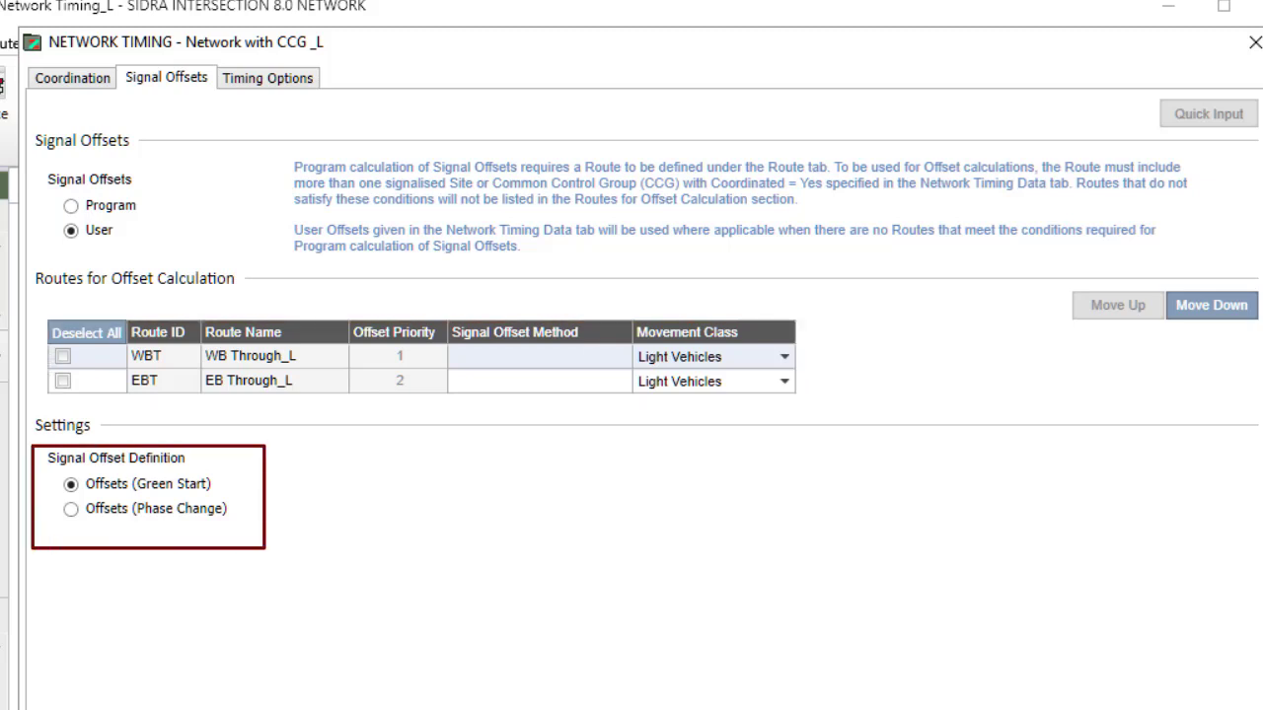
# - Set signal offsets to Program-calculated along the WBT route, leaving offset method and movement class unchanged
pyautogui.click(71, 205)
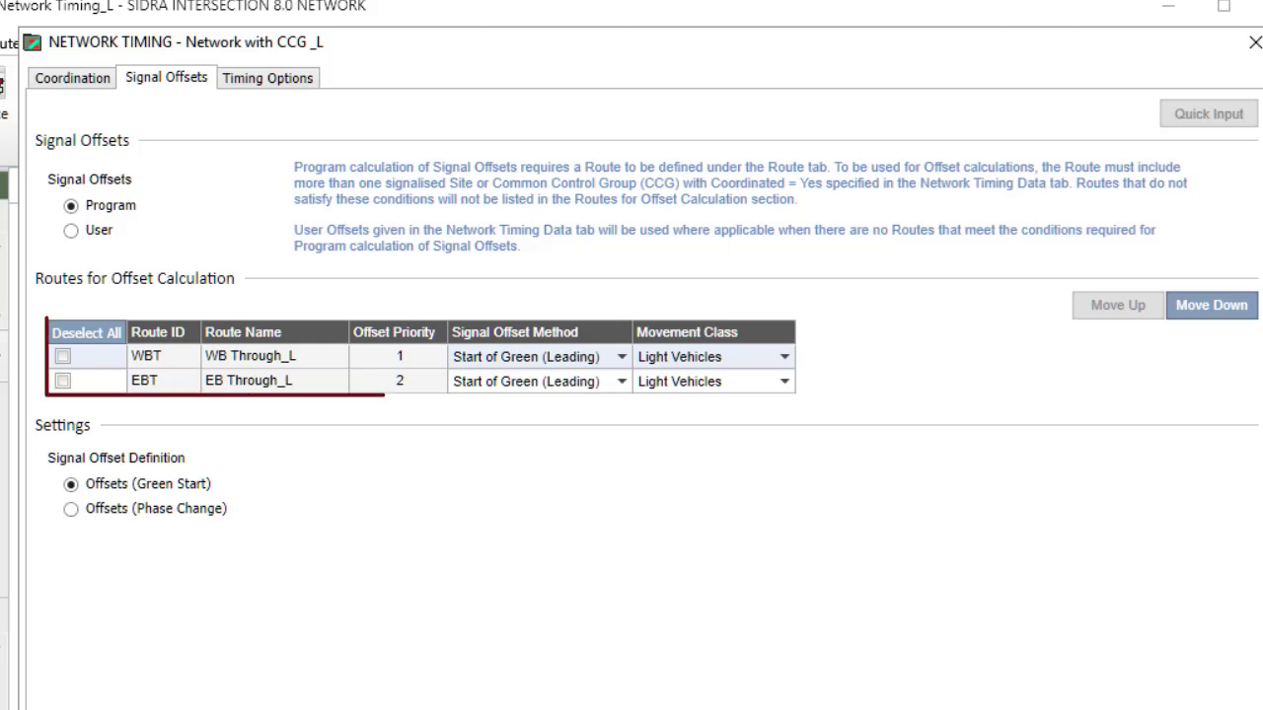
pyautogui.click(62, 355)
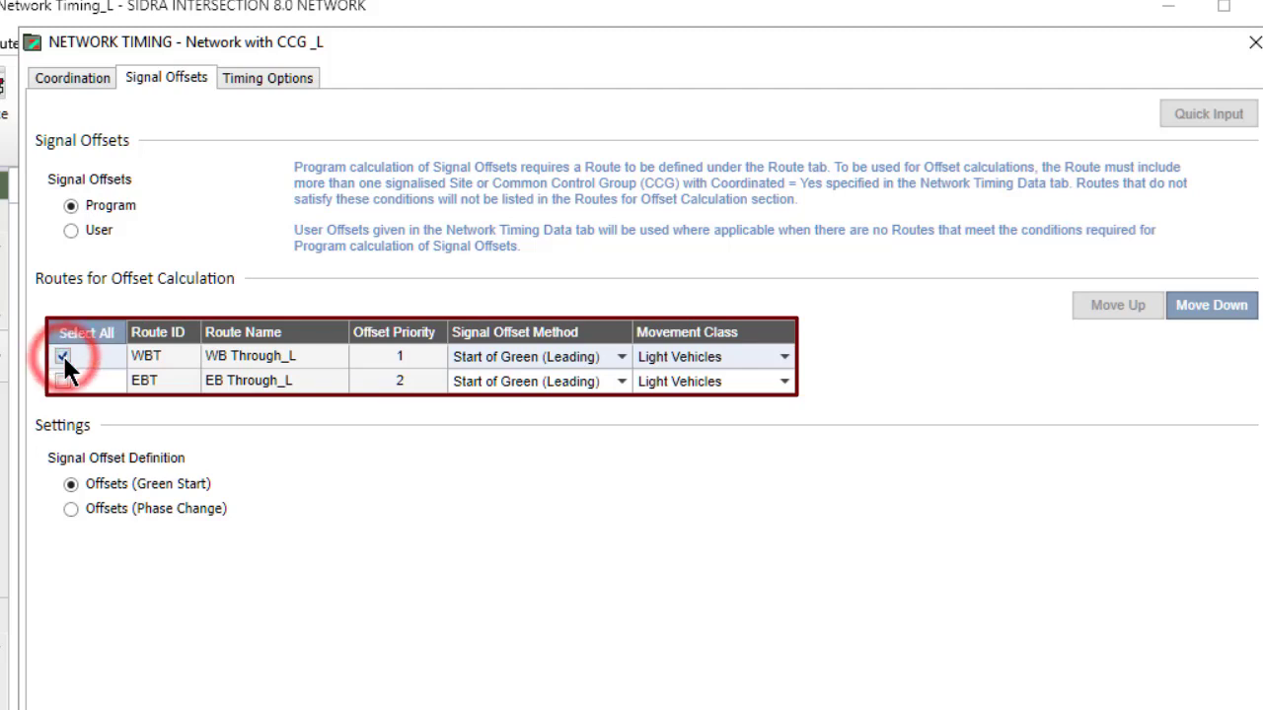
pyautogui.click(623, 355)
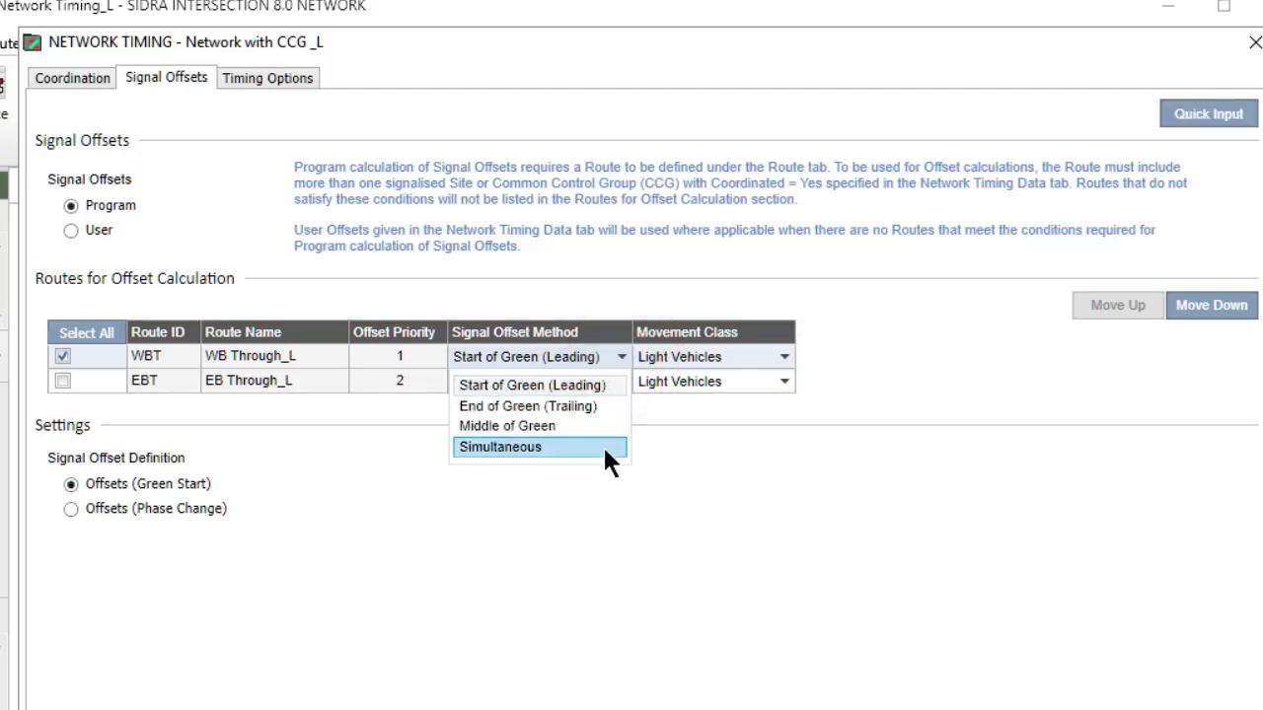
pyautogui.click(807, 486)
pyautogui.click(783, 357)
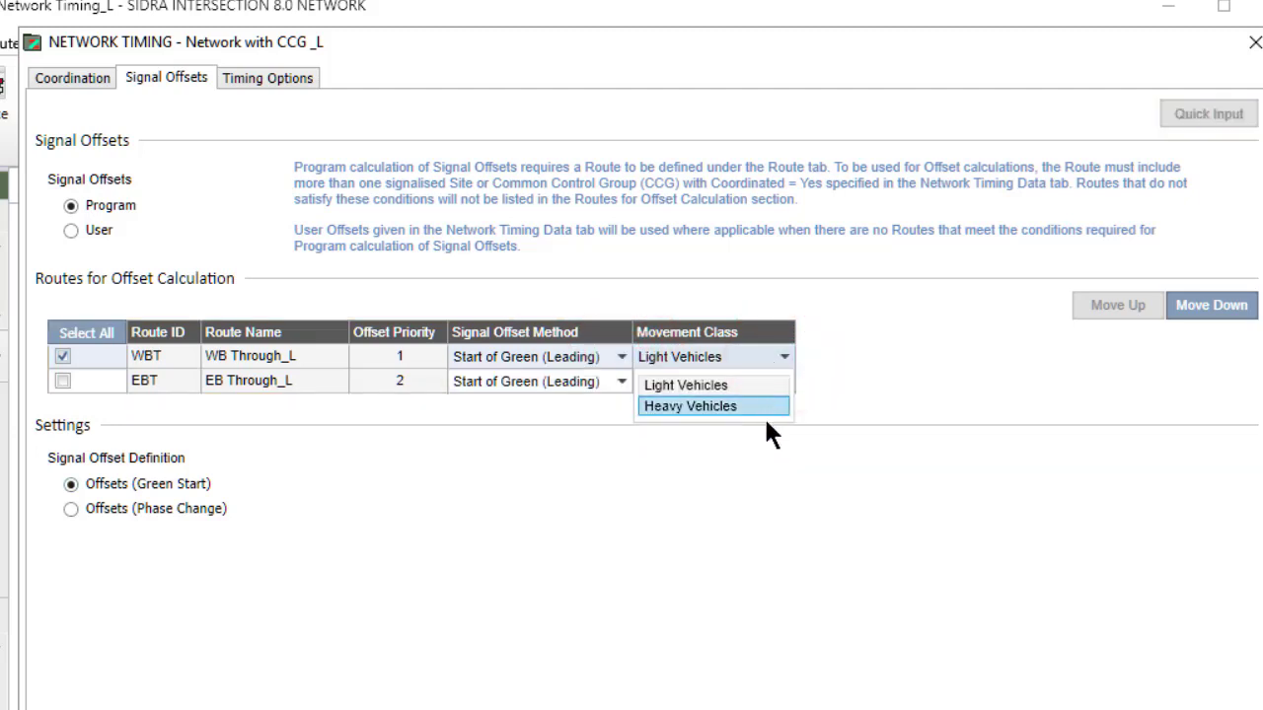
pyautogui.press('Escape')
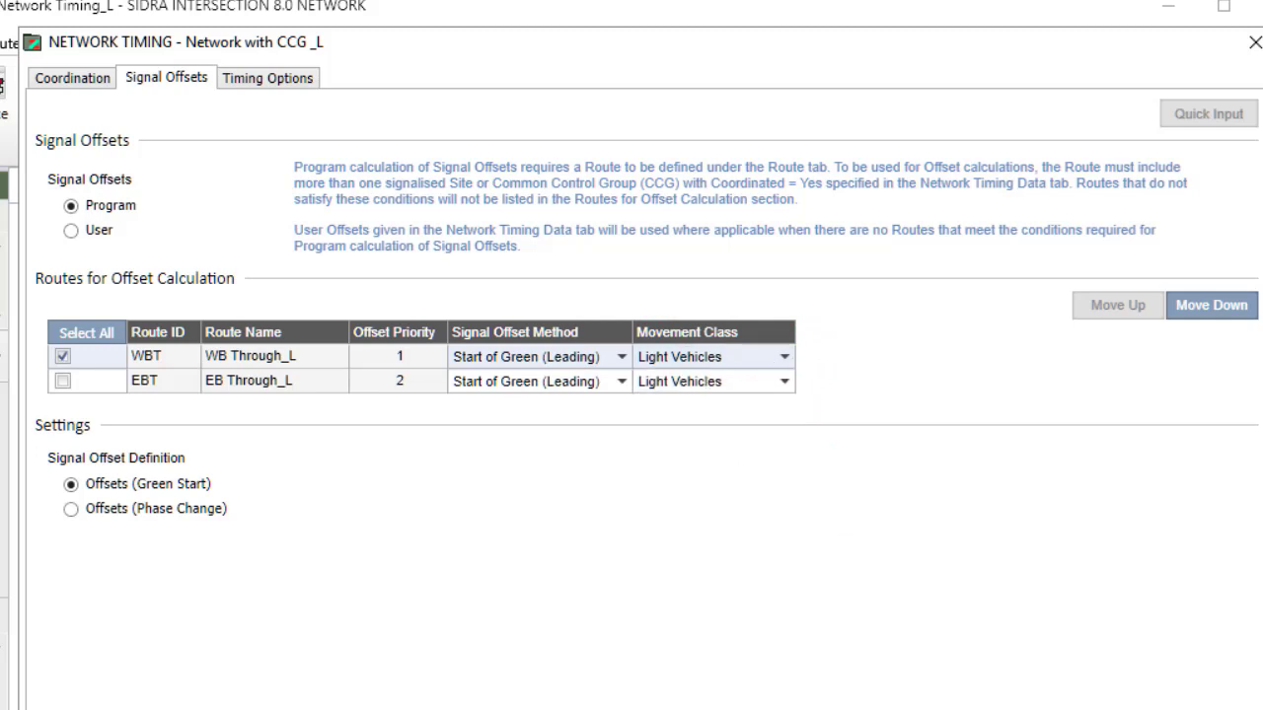
pyautogui.click(84, 79)
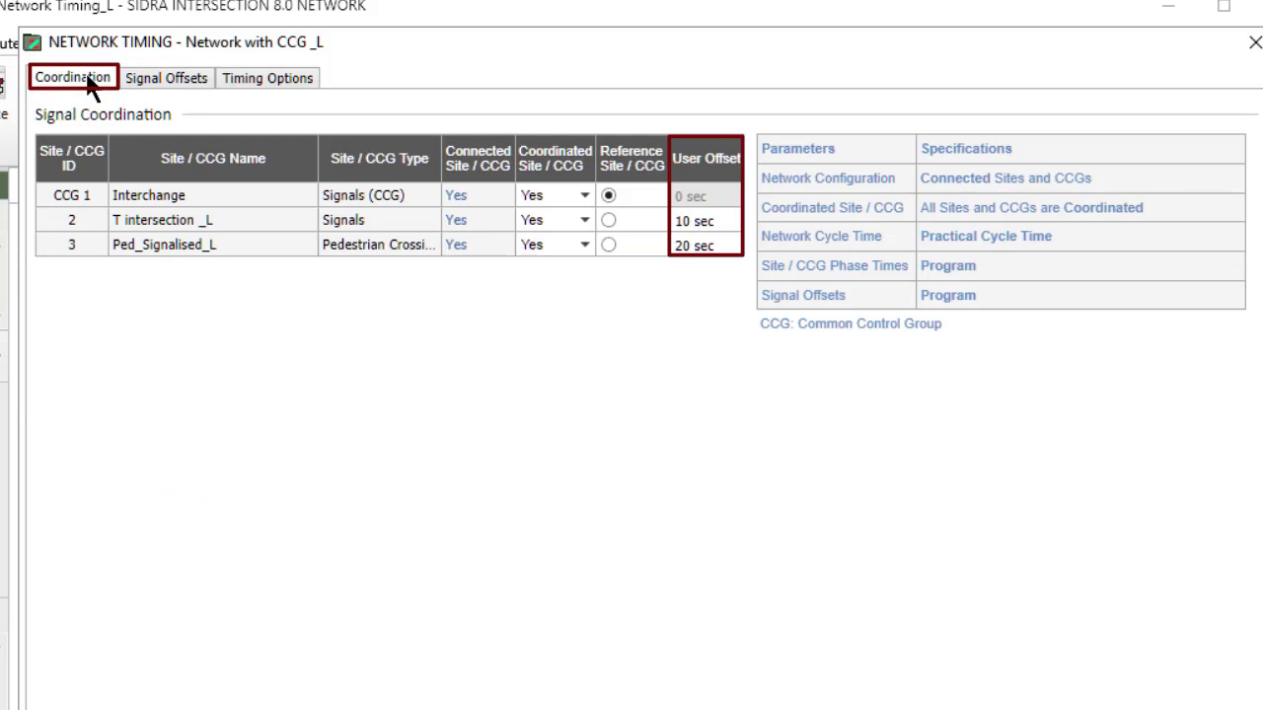
# - Return to the Signal Offsets settings and switch offsets to User-given values
pyautogui.click(196, 84)
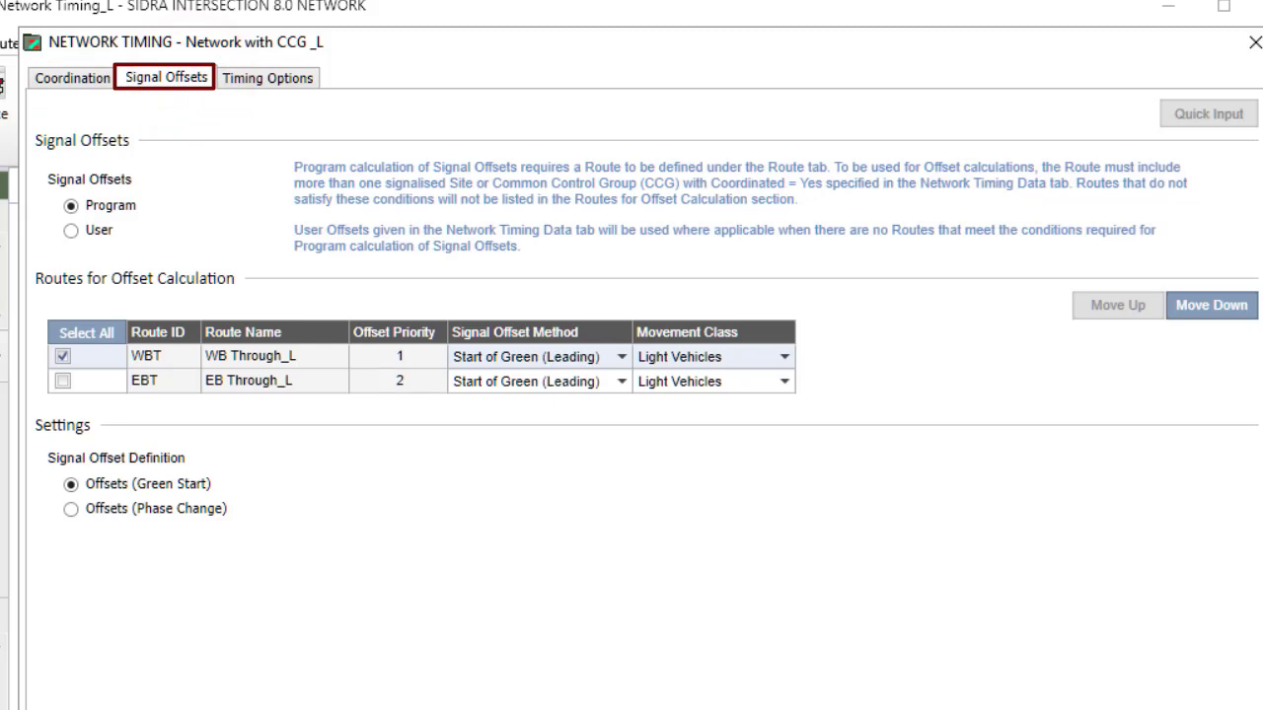
pyautogui.click(71, 230)
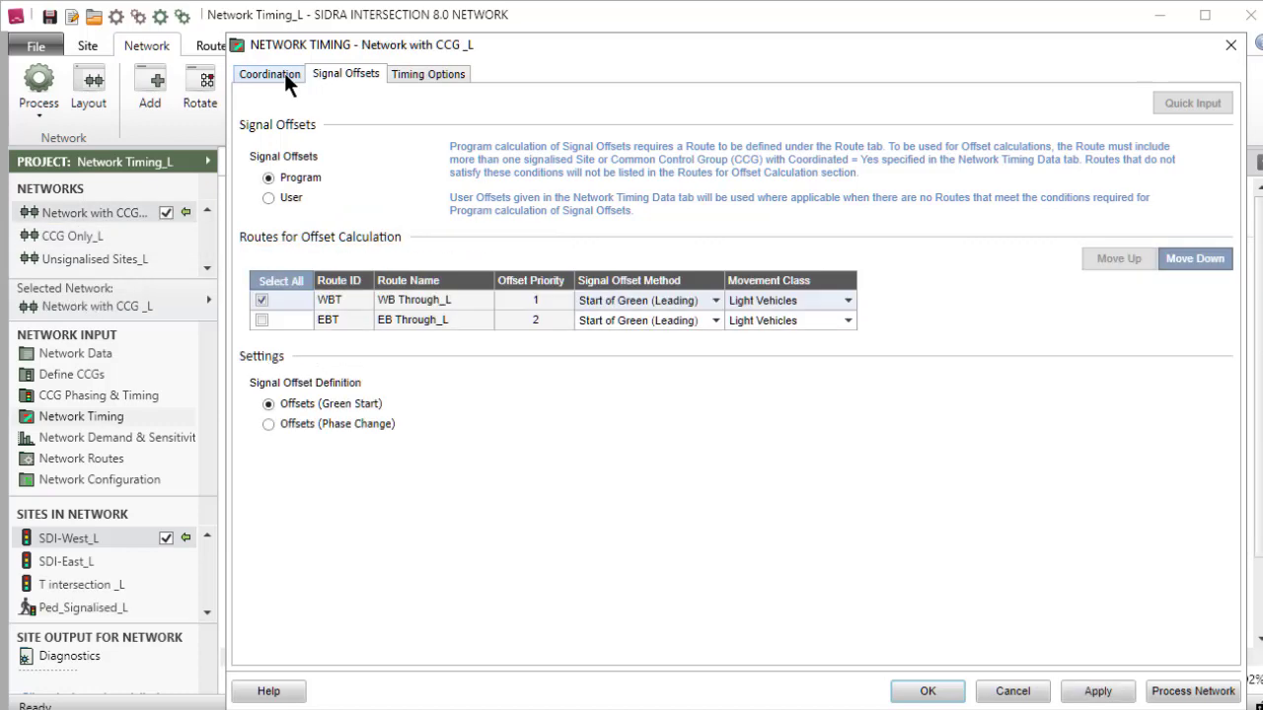
# - View the signal coordination table for Network with CCG _L
pyautogui.click(280, 73)
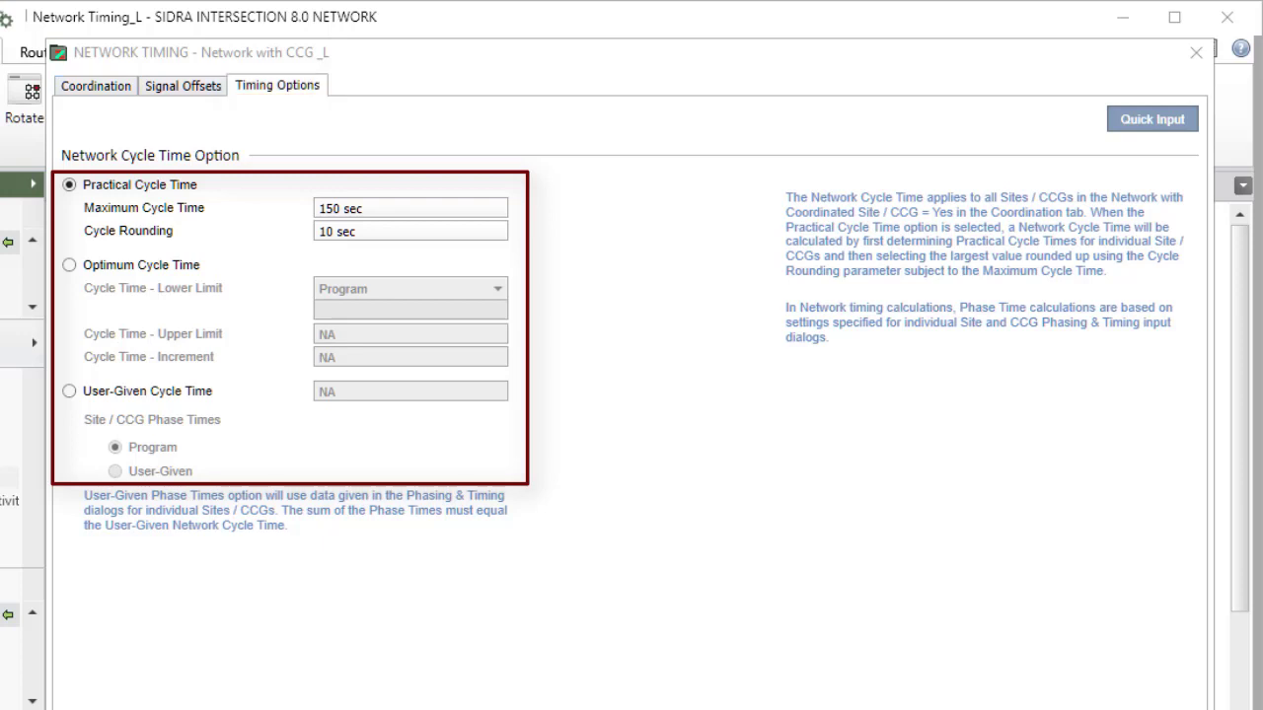
# - On the Coordination tab, check Ped_Signalised_L's Coordinated Site/CCG choices
pyautogui.click(89, 84)
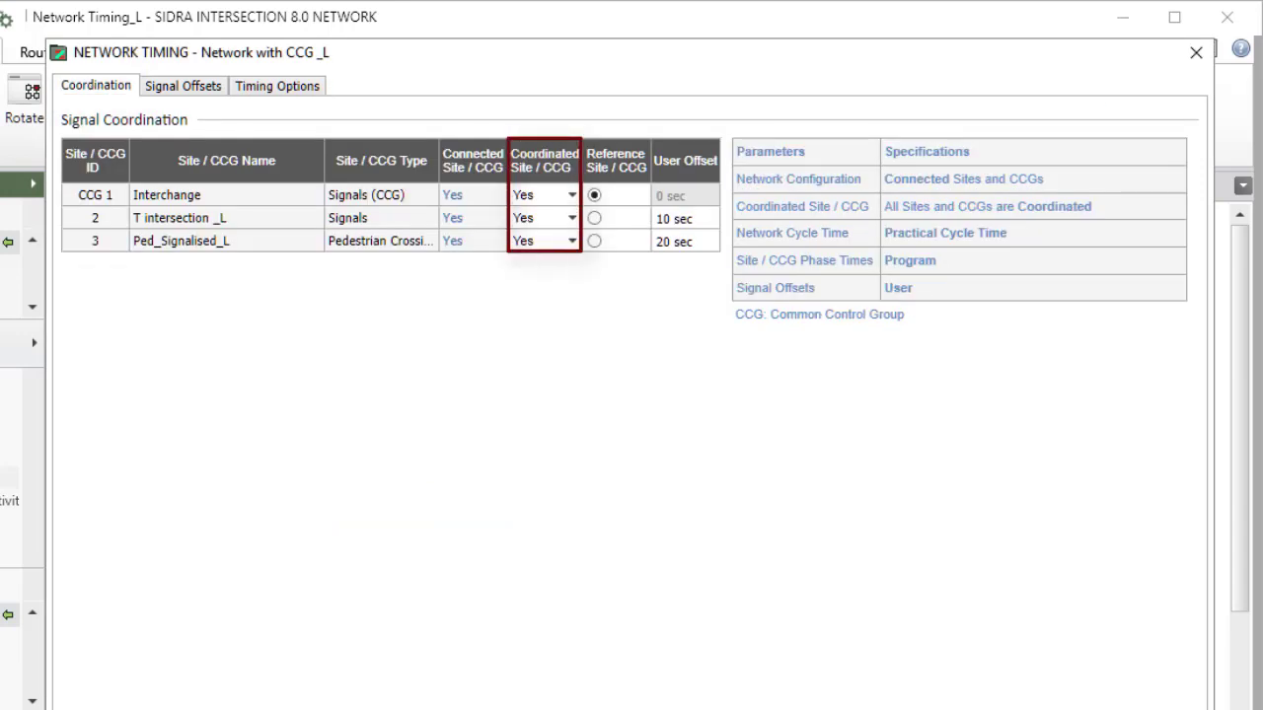
pyautogui.click(577, 242)
pyautogui.click(556, 285)
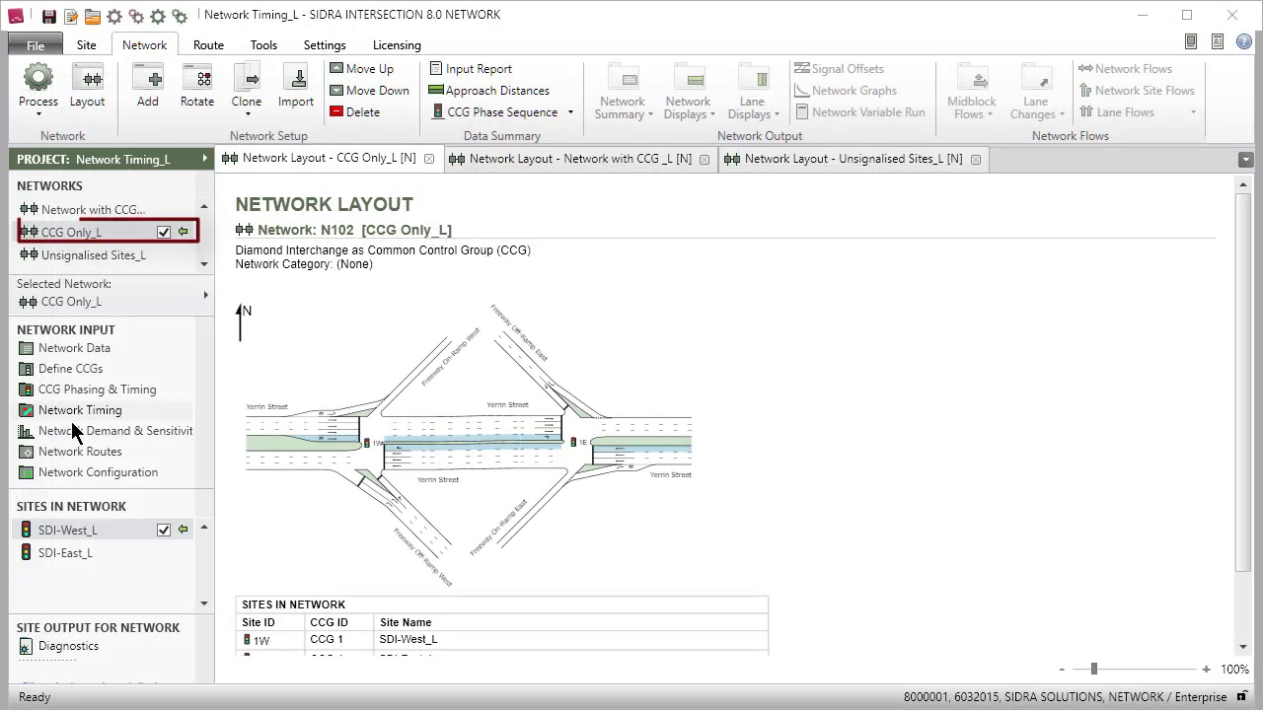
# - Show CCG Only_L's Network Timing Options, which report only uncoordinated CCGs
pyautogui.click(95, 411)
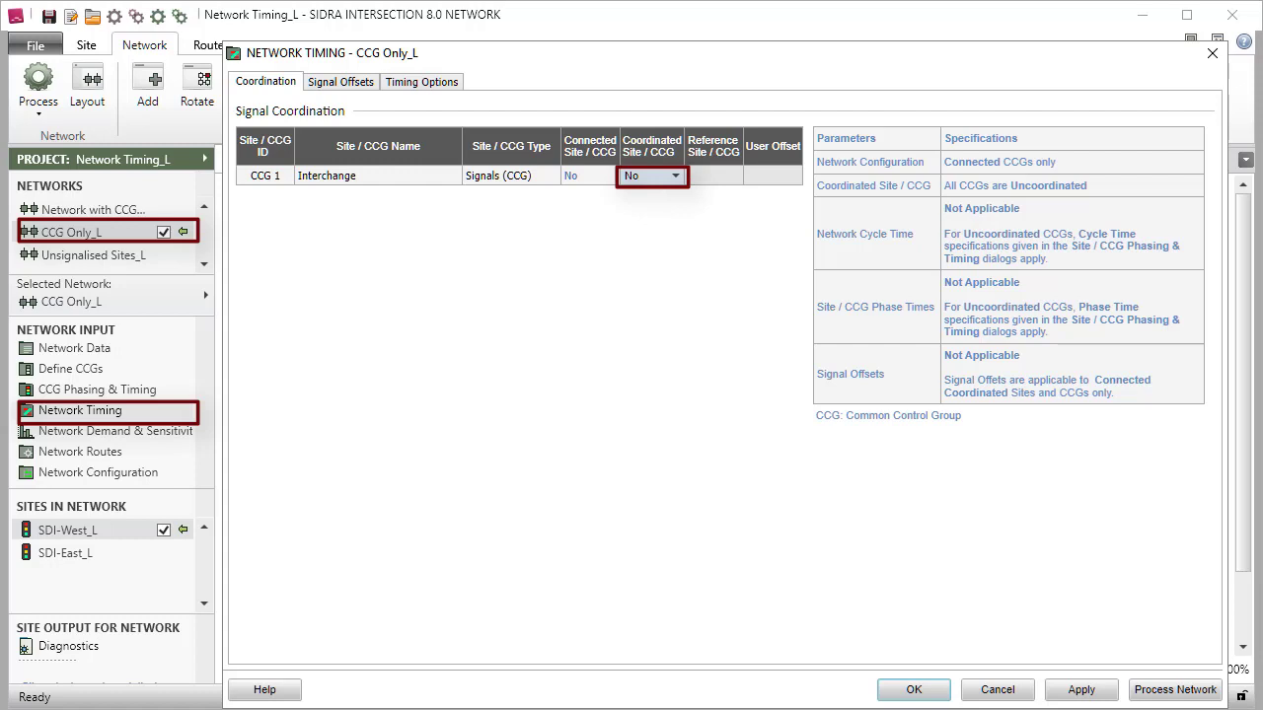
pyautogui.click(431, 83)
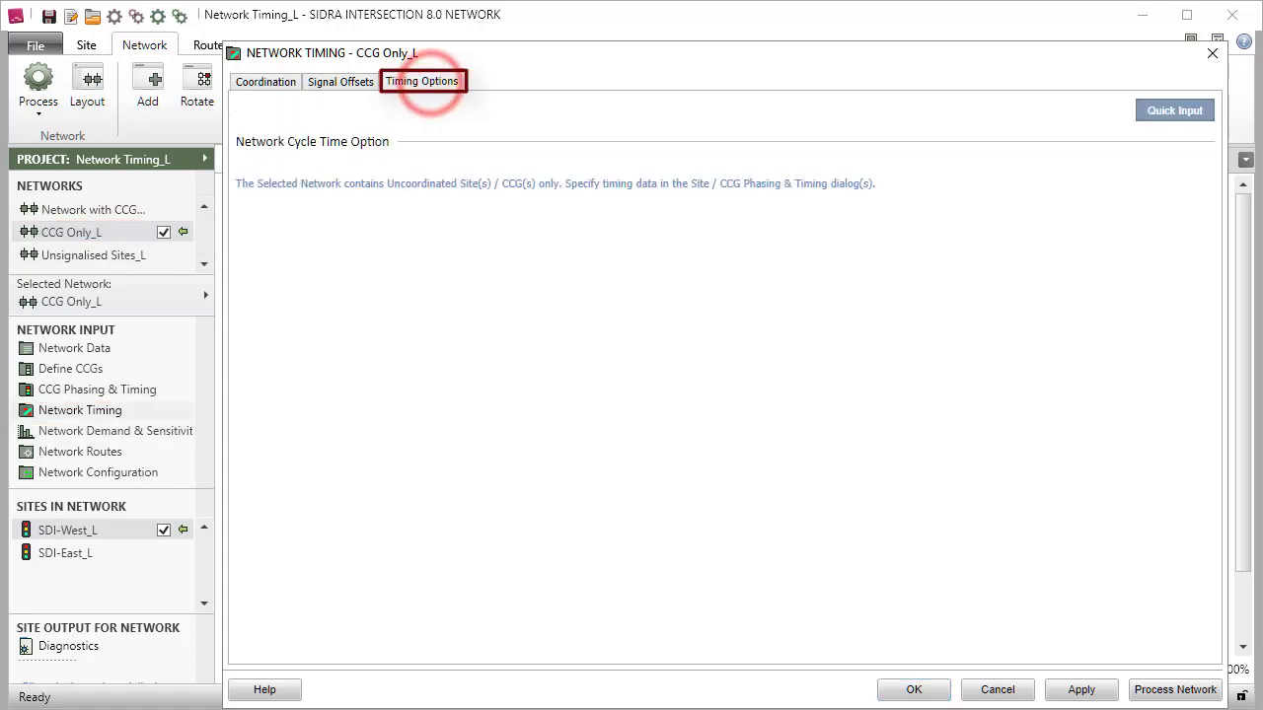